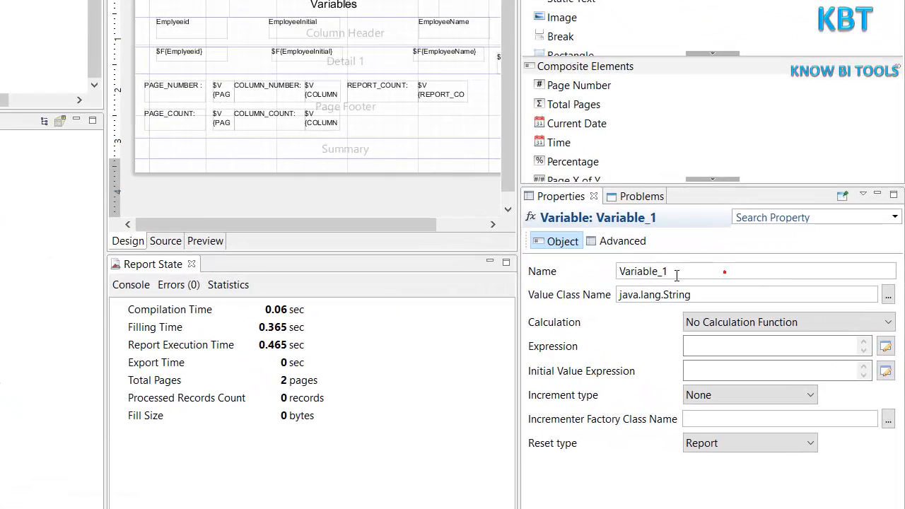
Step: Rename the new report variable to Var
left_click_drag(676, 275, 600, 275)
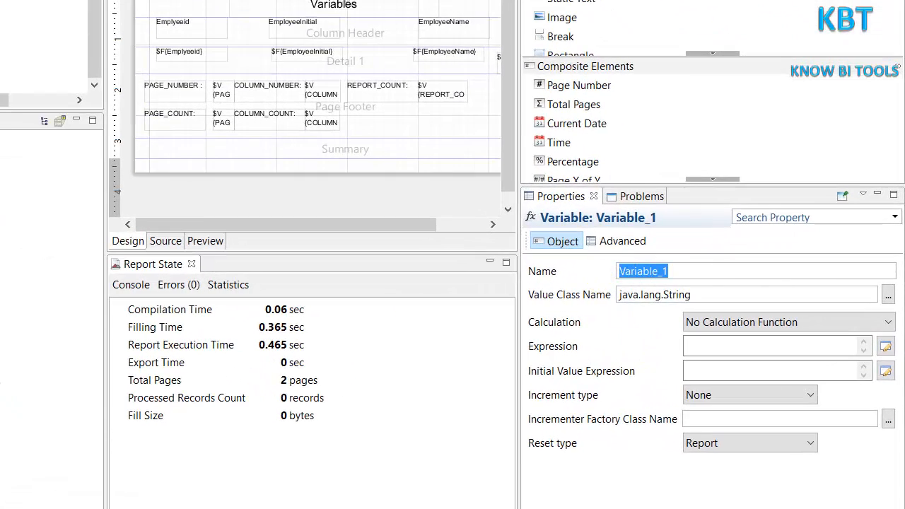
type("Var")
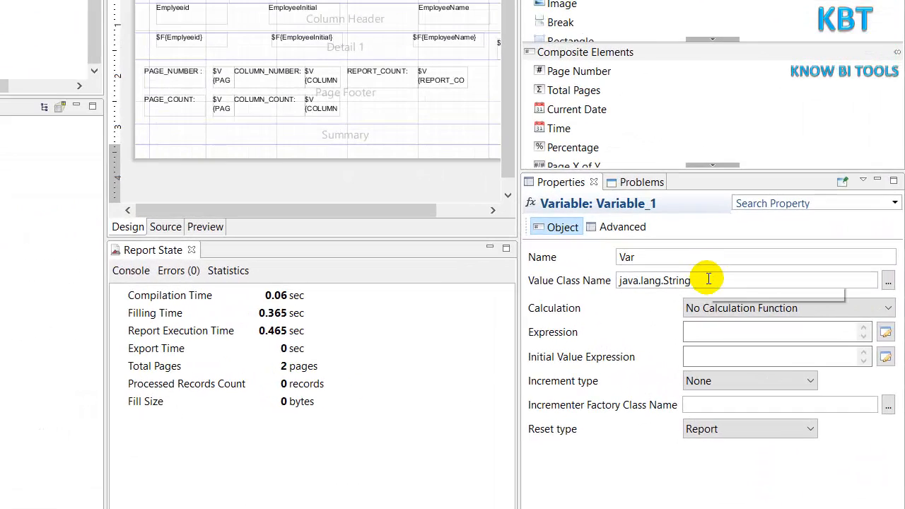
left_click(708, 279)
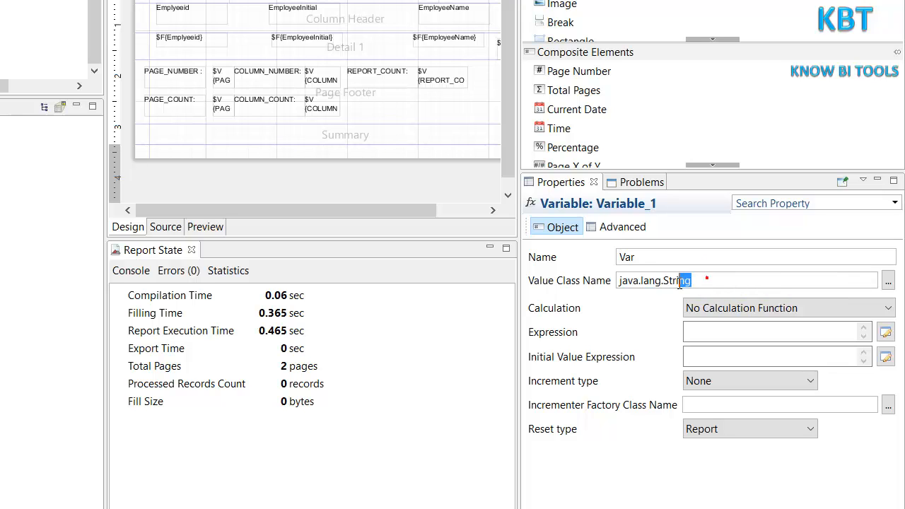
left_click_drag(701, 279, 616, 287)
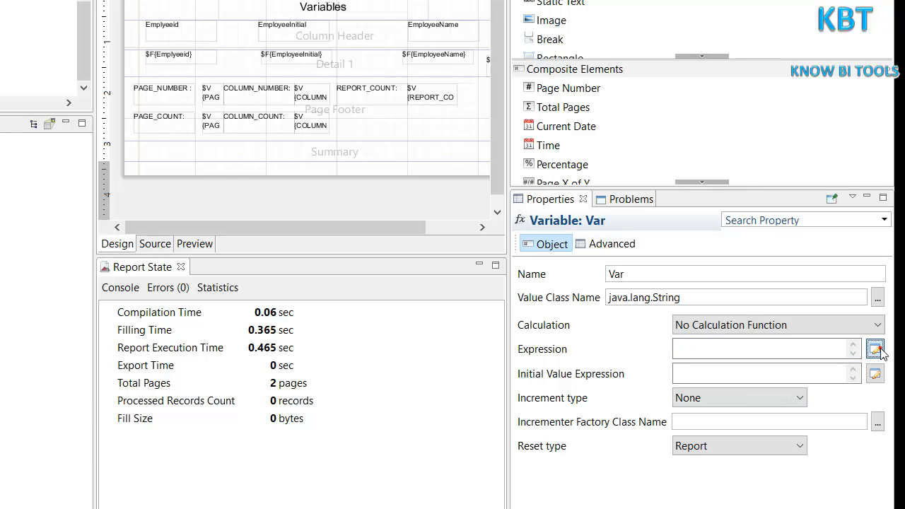
Step: Set the Var variable's expression to $V{Var}+1 in the Expression Editor
left_click(880, 348)
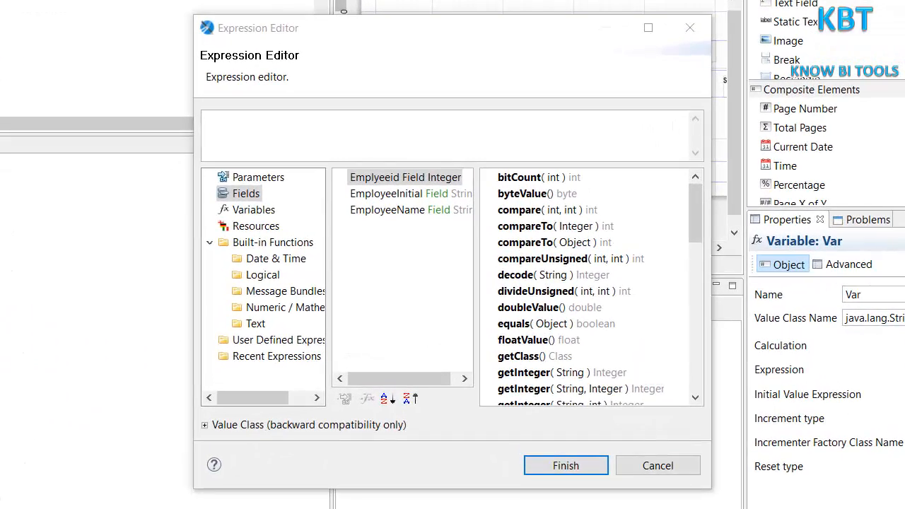
left_click(304, 123)
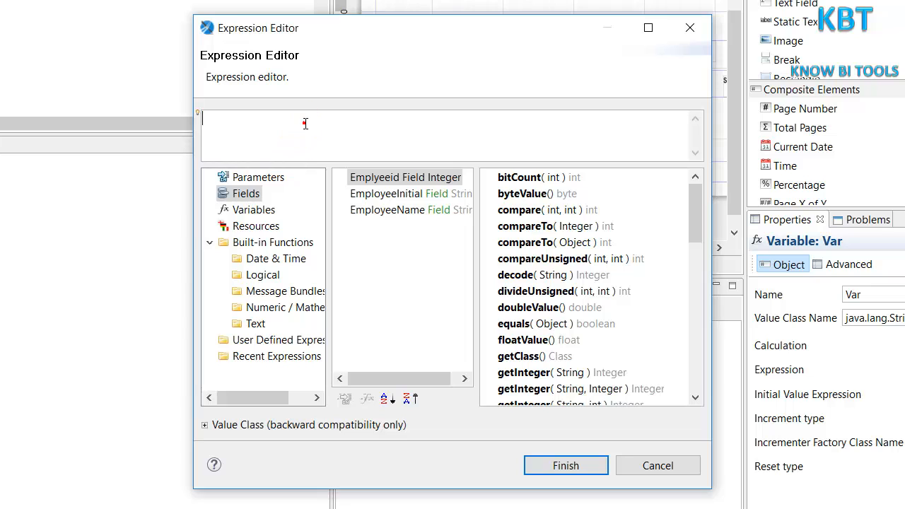
left_click(245, 211)
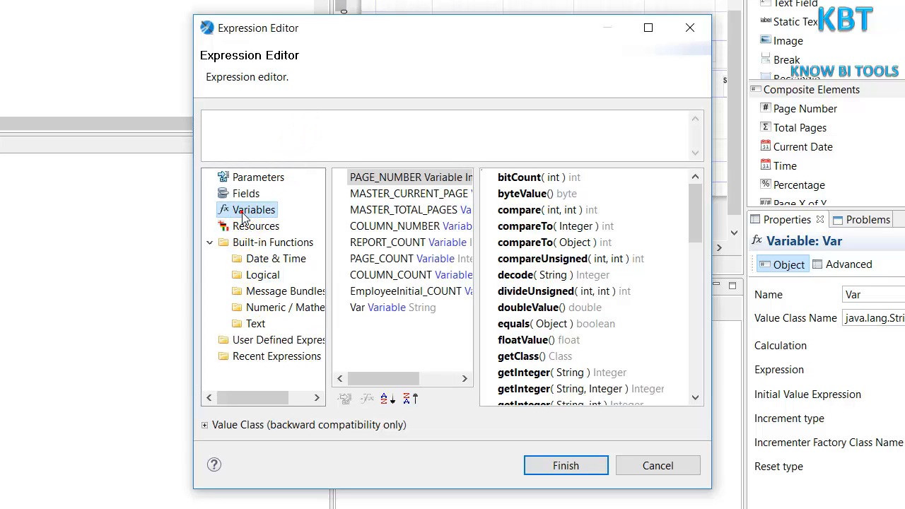
left_click(353, 305)
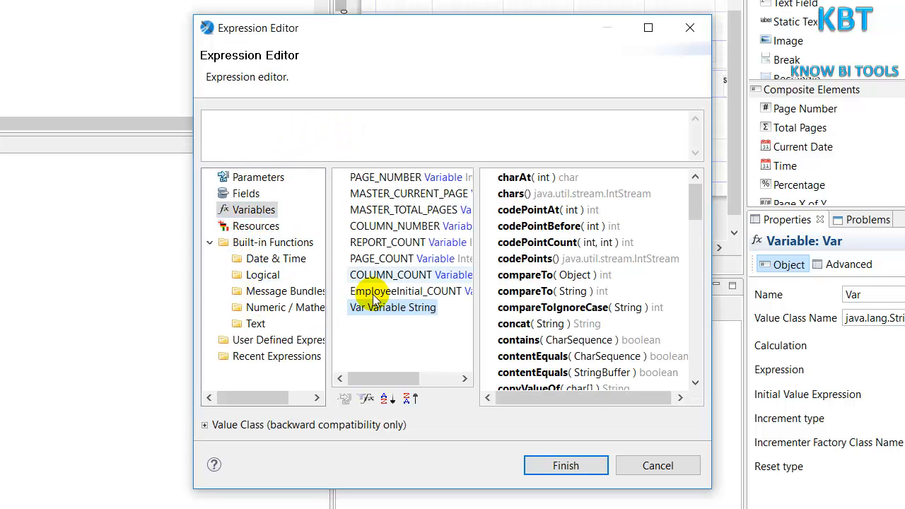
double_click(380, 311)
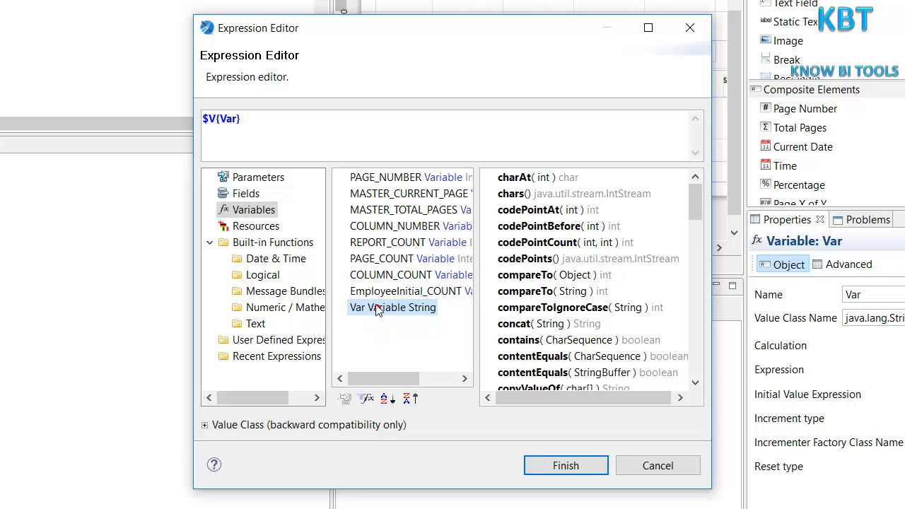
left_click(310, 122)
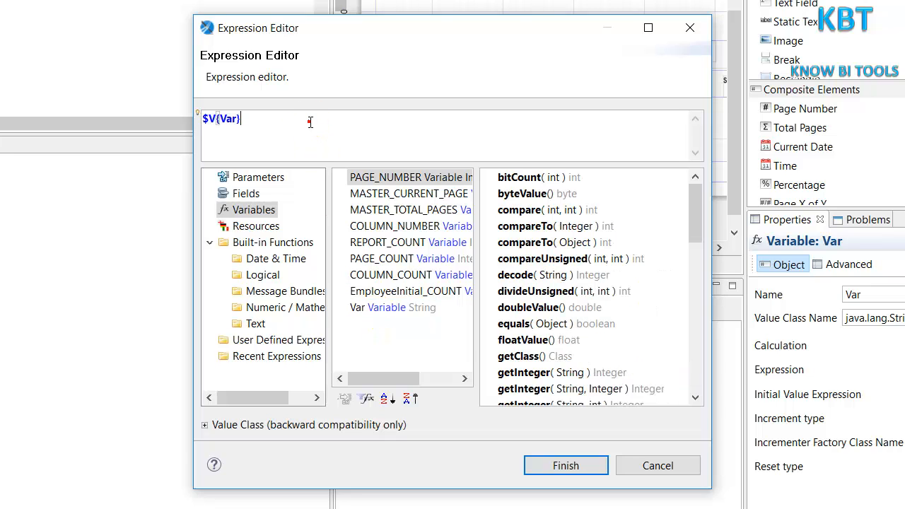
type("+")
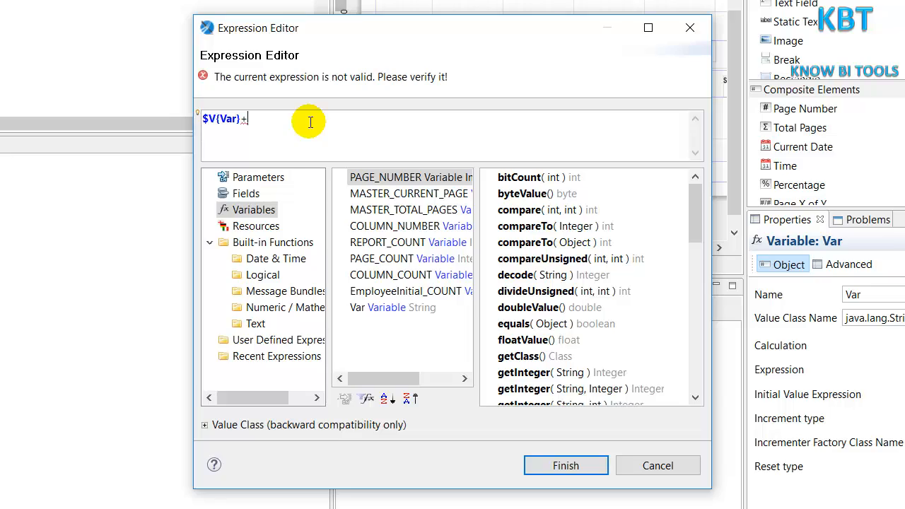
type("1")
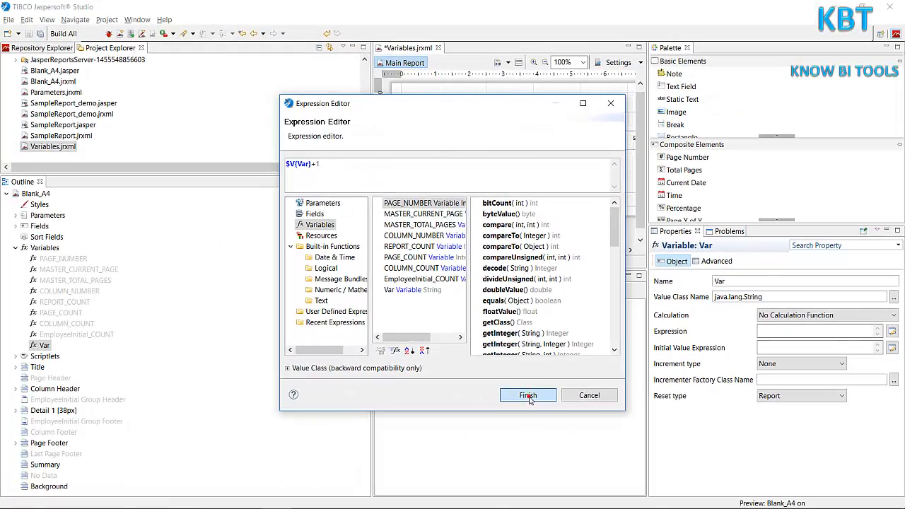
left_click(528, 395)
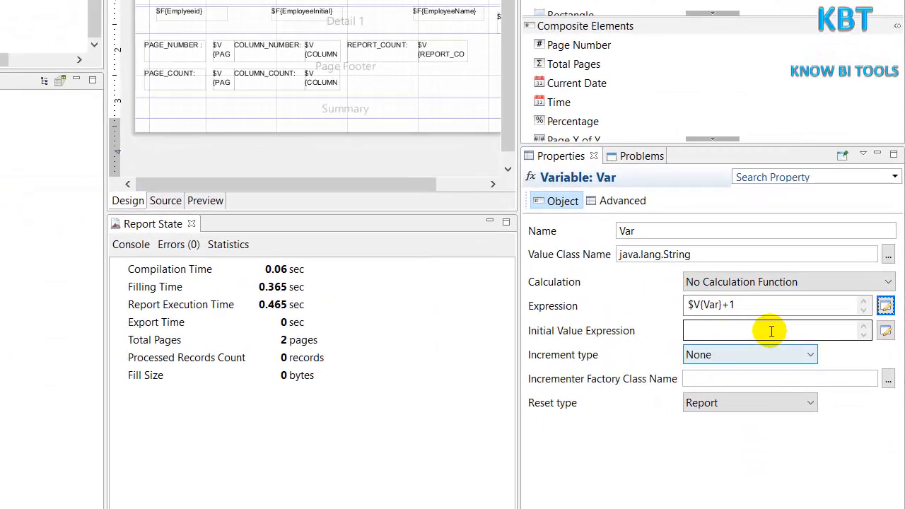
Step: Set the Var variable's initial value expression to 0
left_click(885, 330)
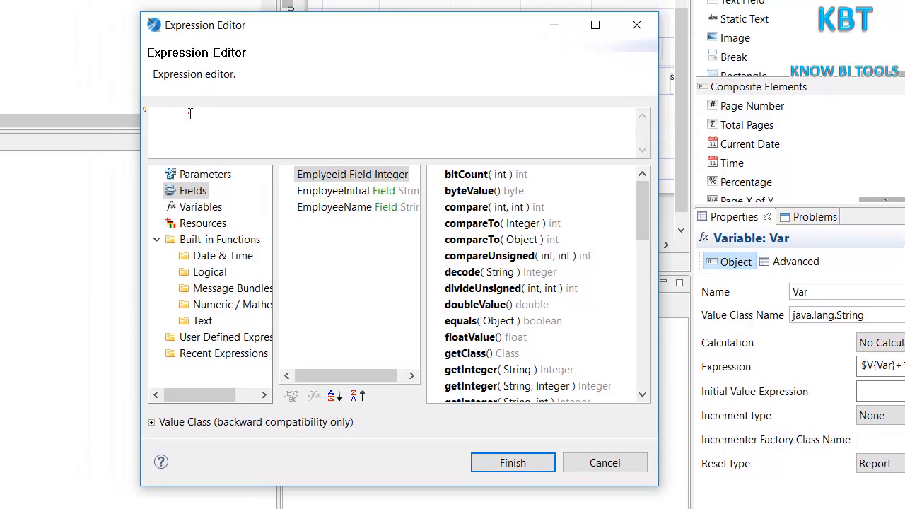
left_click(190, 114)
type("0")
left_click(512, 462)
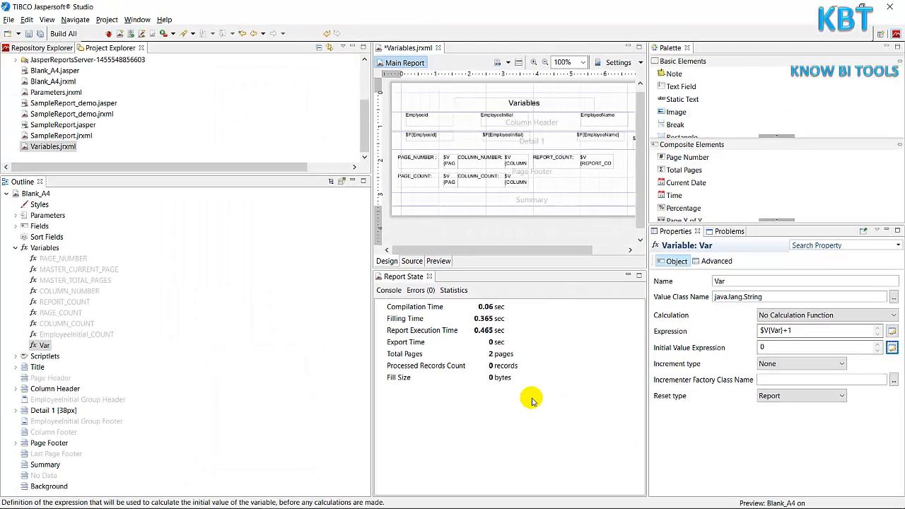
key("alt+Tab")
key("Right")
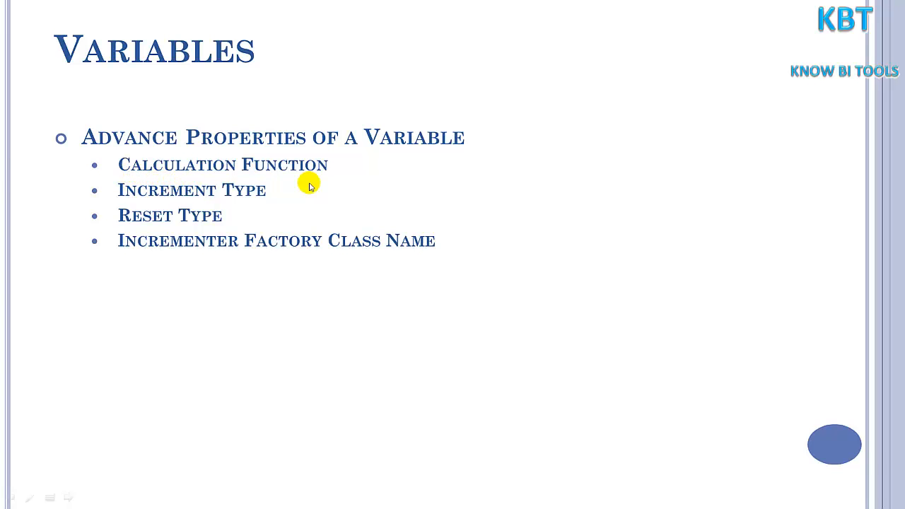
key("alt+Tab")
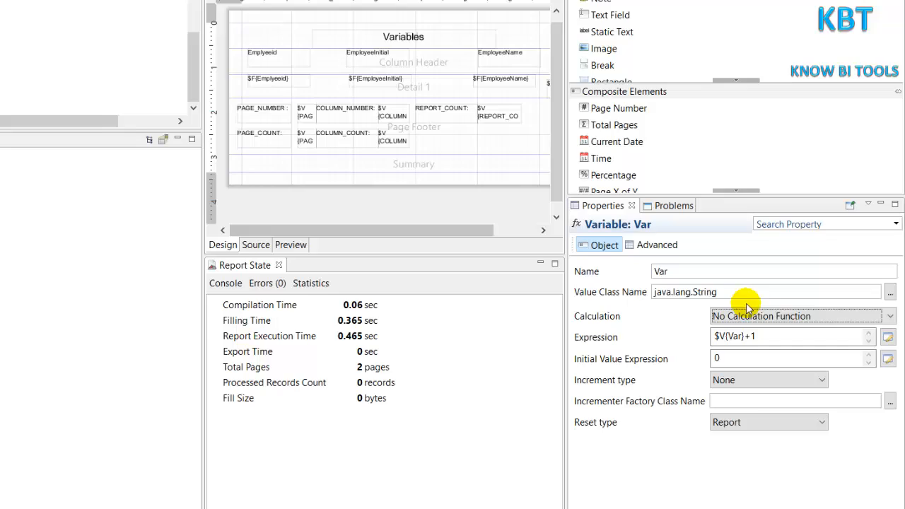
left_click(806, 317)
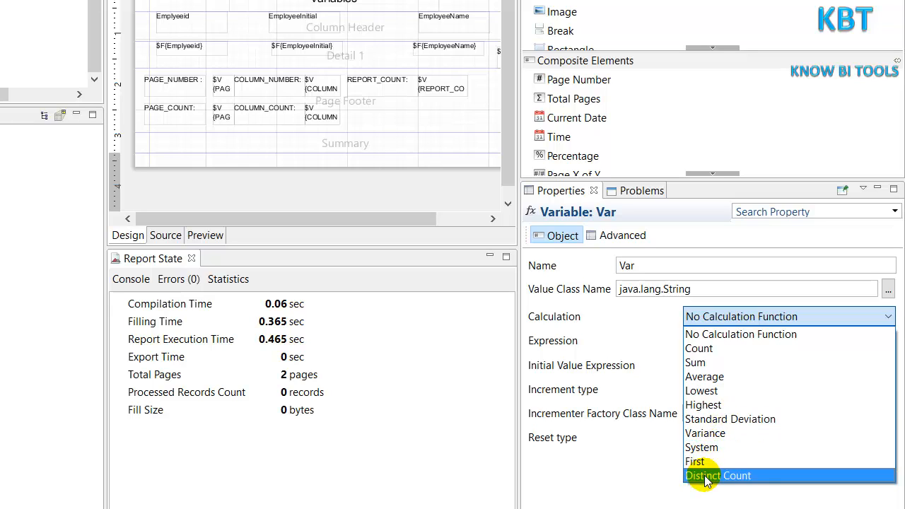
left_click(631, 478)
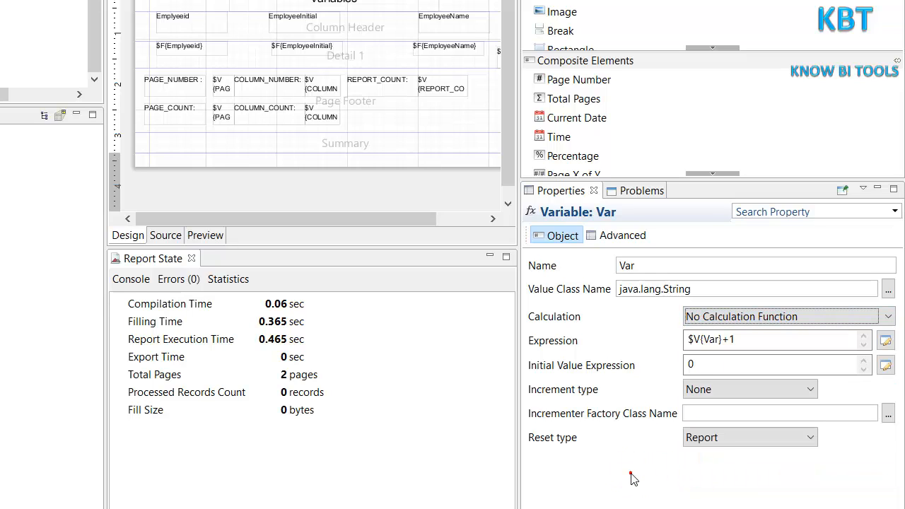
left_click(630, 471)
Step: Set the Var variable's calculation function to Sum
left_click(783, 322)
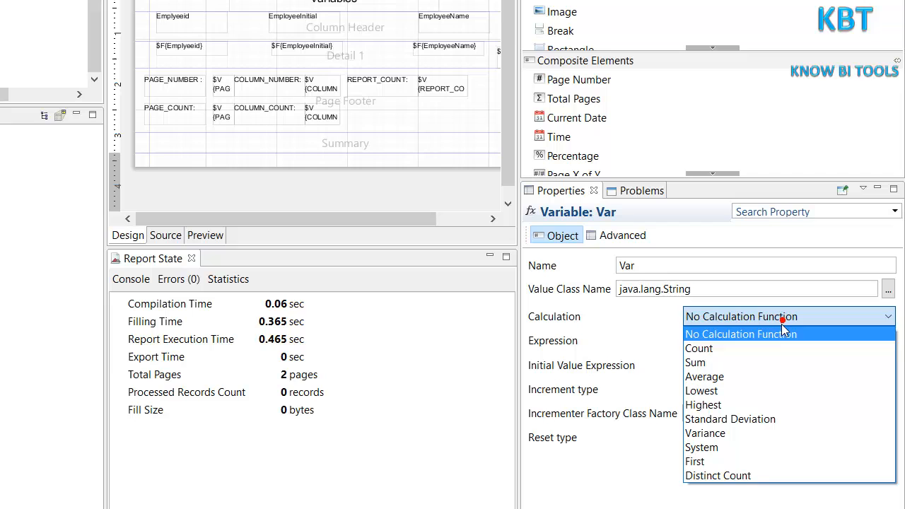
left_click(743, 363)
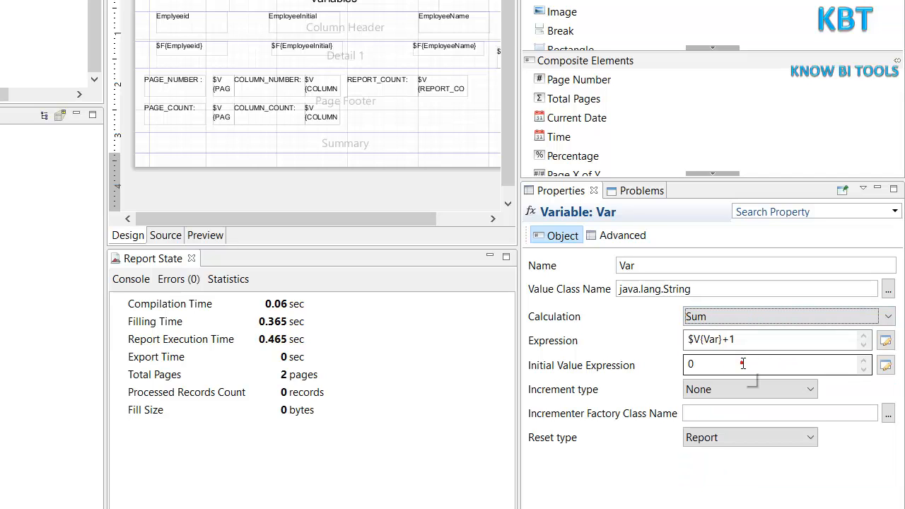
left_click(744, 364)
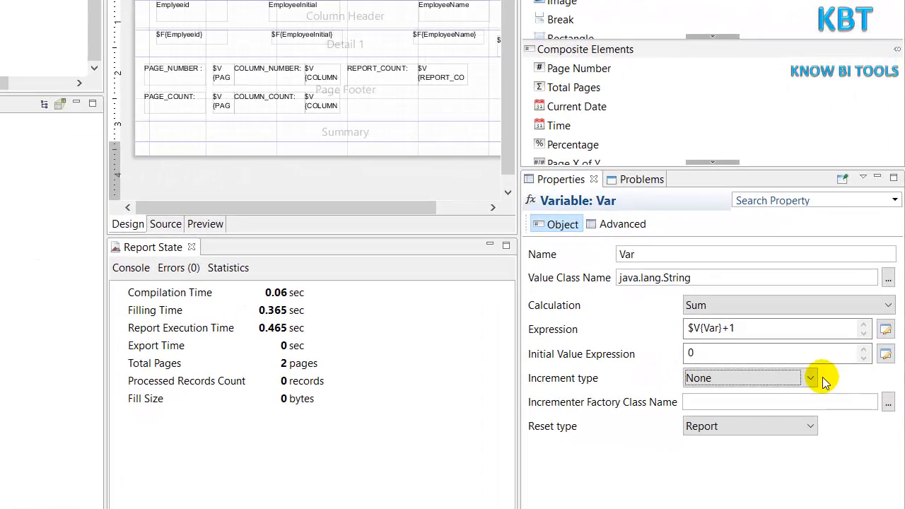
Step: Set both the increment type and the reset type of Var to [Group] EmployeeInitial
left_click(842, 365)
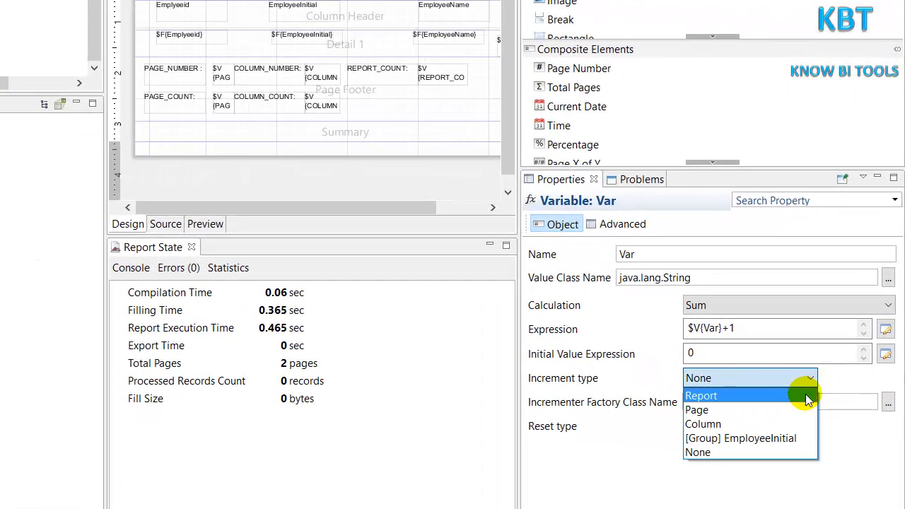
left_click(782, 439)
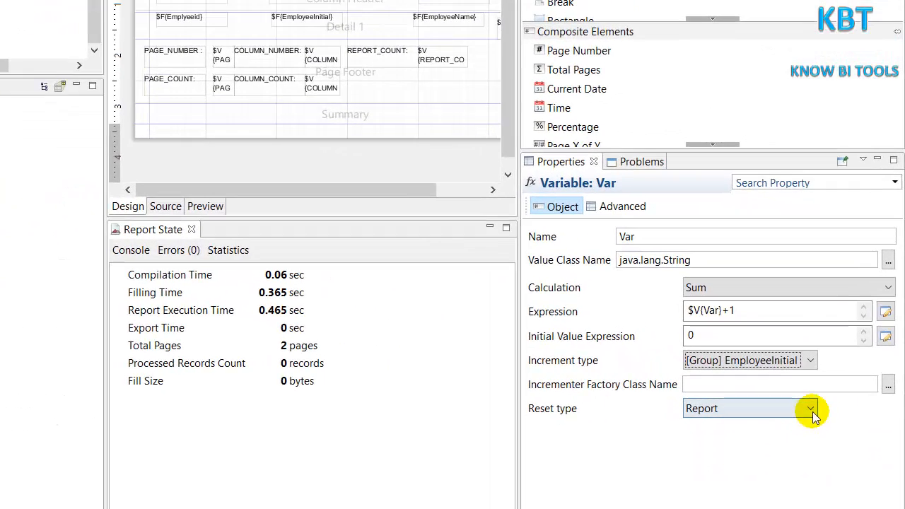
left_click(841, 396)
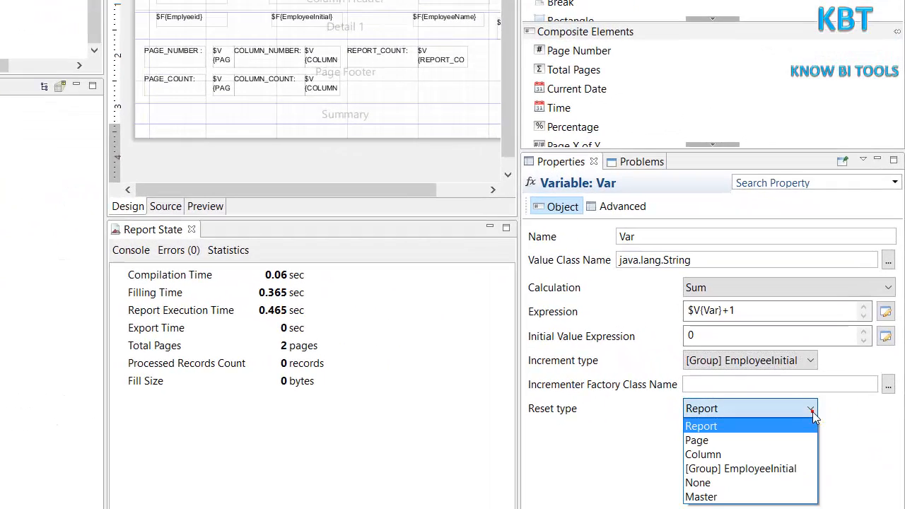
left_click(778, 469)
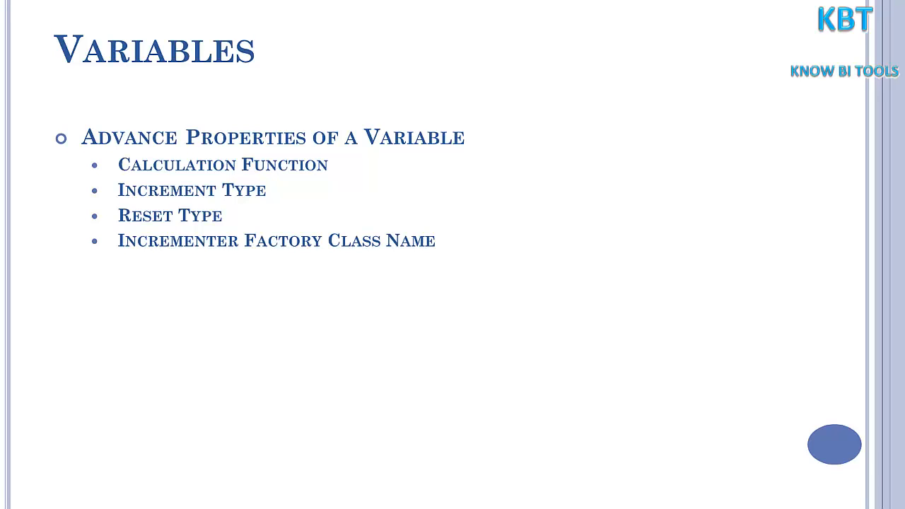
Step: Go through the report's built-in variables in the outline, including MASTER_CURRENT_PAGE, COLUMN_NUMBER, REPORT_COUNT, PAGE_COUNT, COLUMN_COUNT and EmployeeInitial_COUNT
left_click(426, 245)
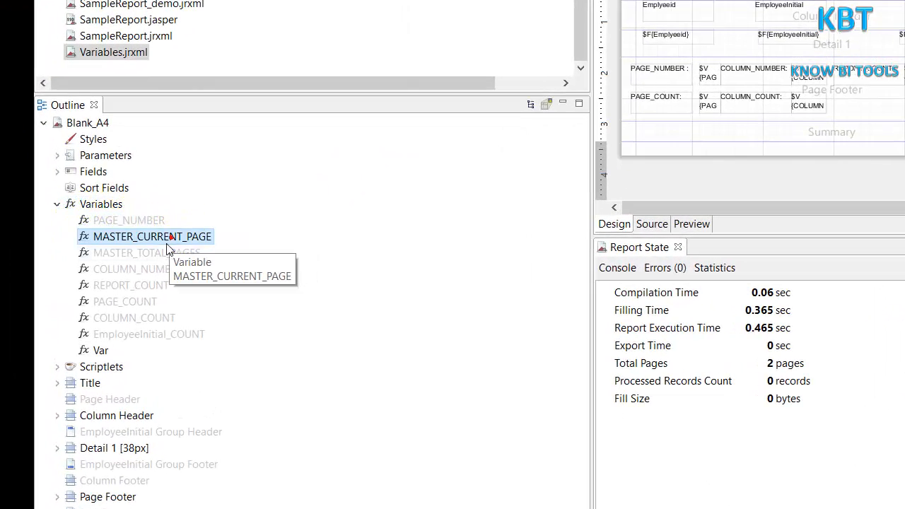
left_click(143, 267)
left_click(133, 285)
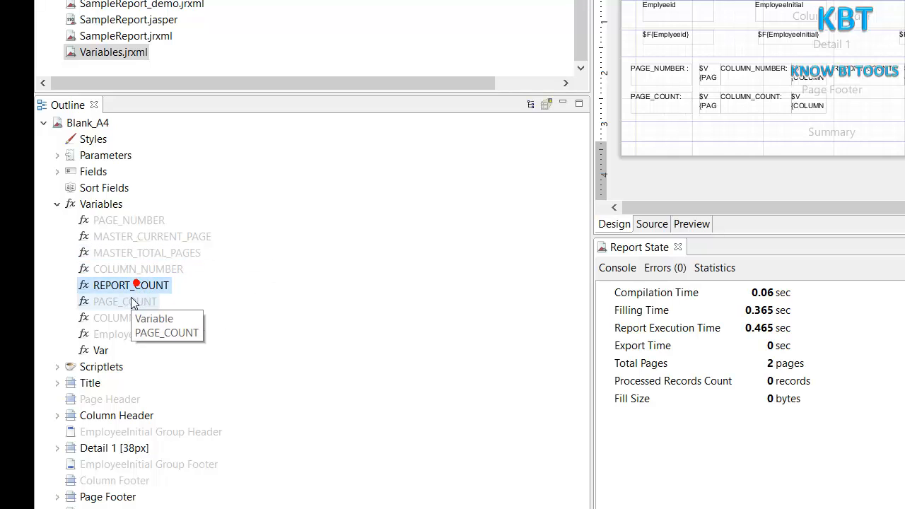
left_click(130, 301)
left_click(129, 317)
left_click(126, 334)
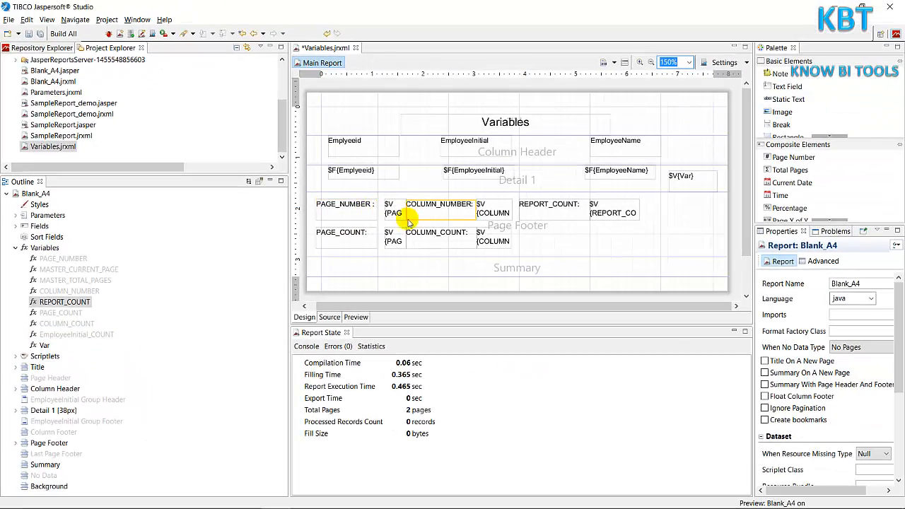
Step: Inspect the page footer text fields for page number, column number, report count, column count and page count
left_click(400, 219)
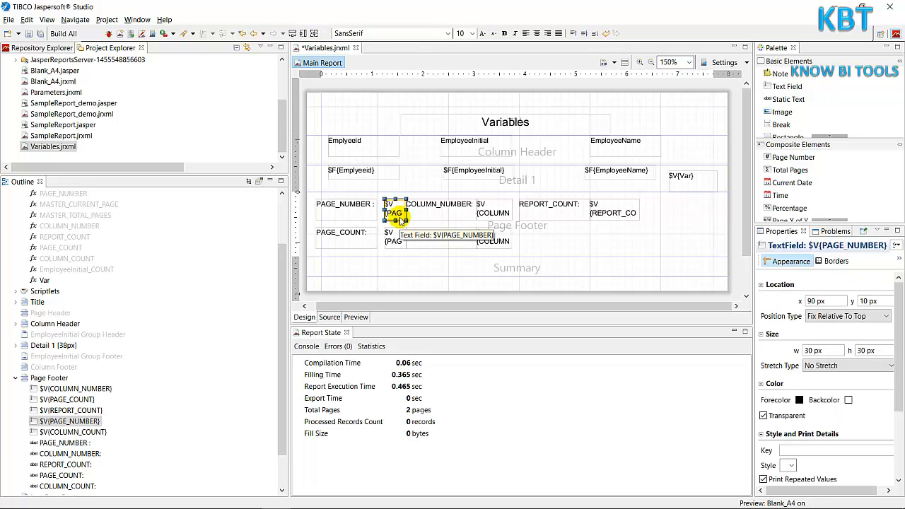
left_click(508, 216)
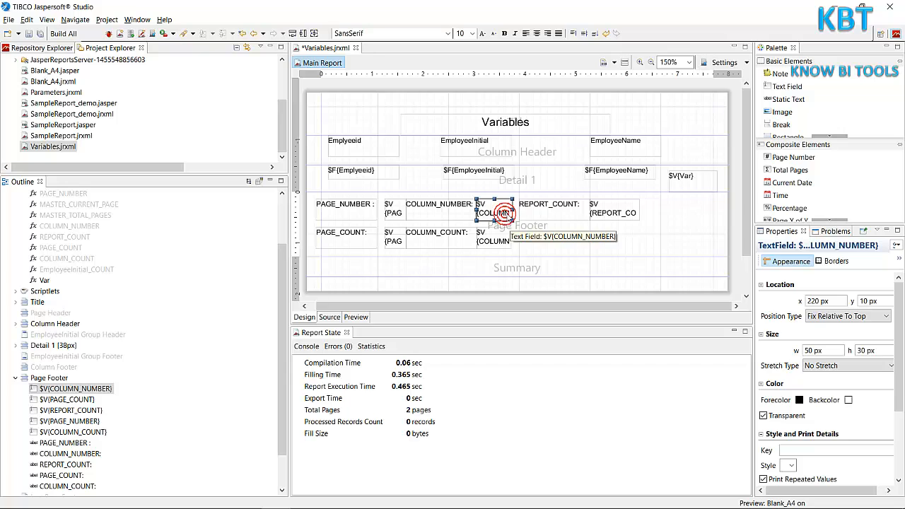
left_click(612, 212)
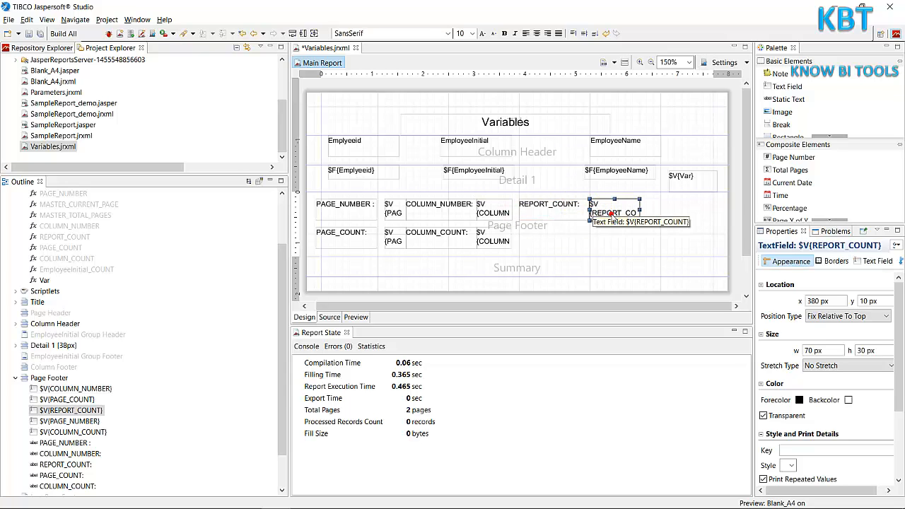
left_click(447, 245)
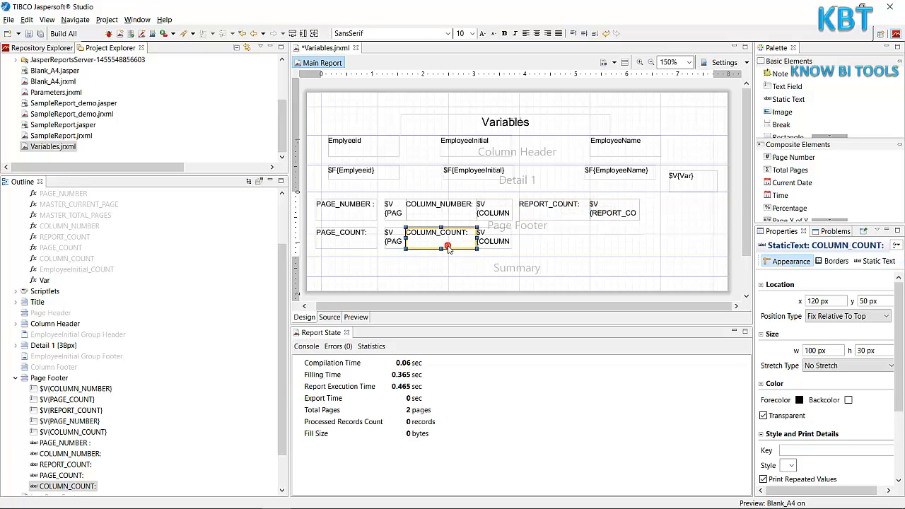
left_click(488, 244)
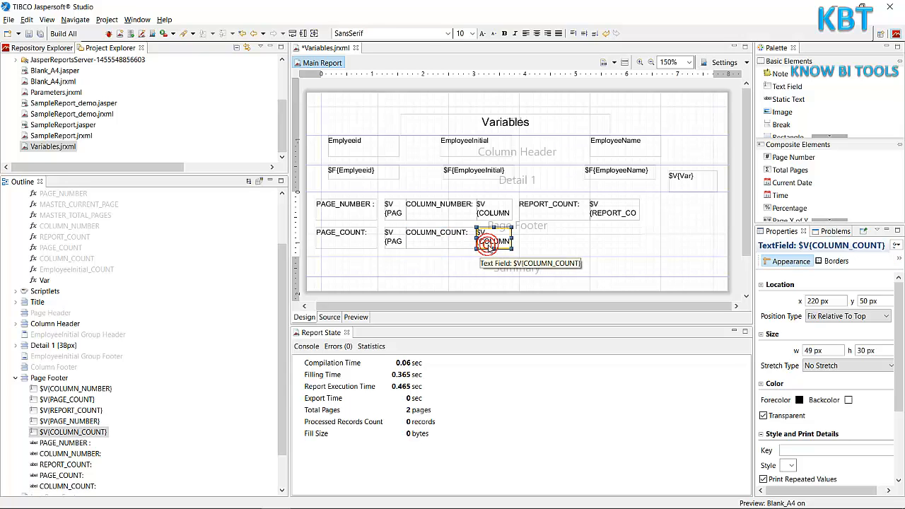
left_click(395, 245)
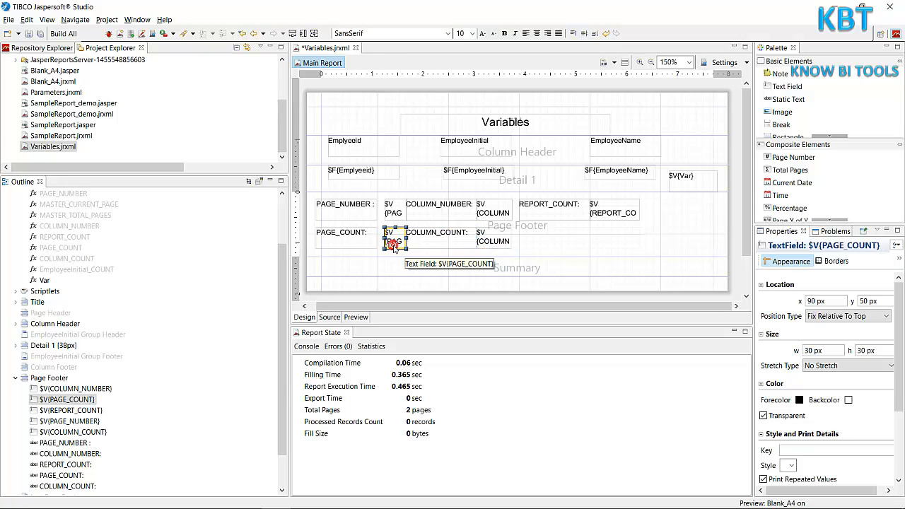
Step: Preview the report to check the page footer variables and the Var values for each employee initial, and return to the design
left_click(355, 318)
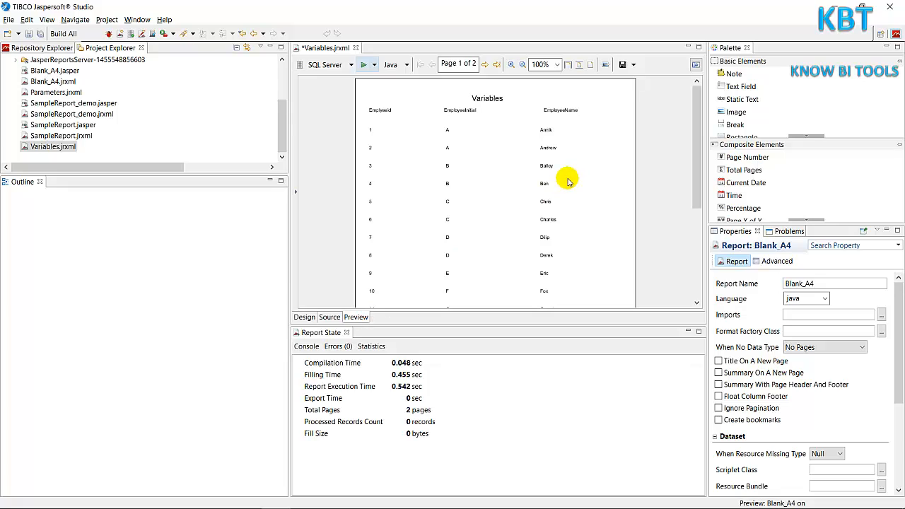
scroll(568, 181, "down", 5)
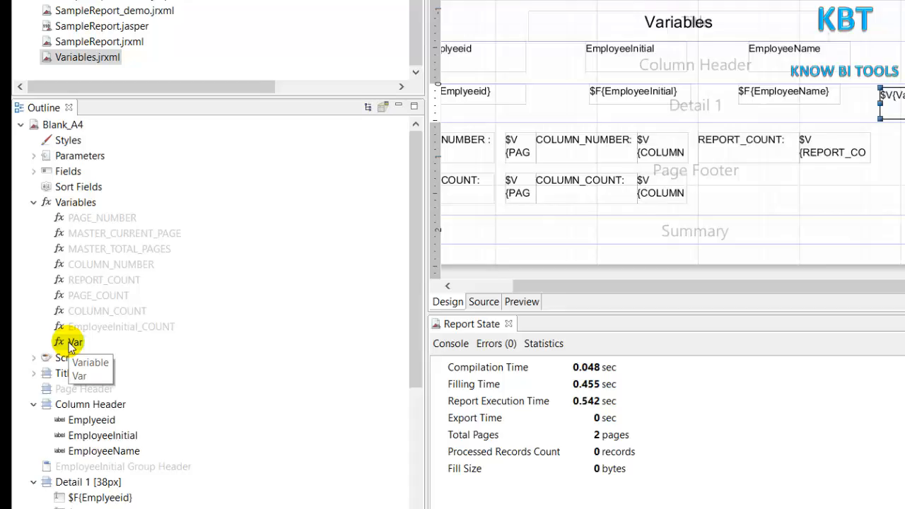
left_click(39, 345)
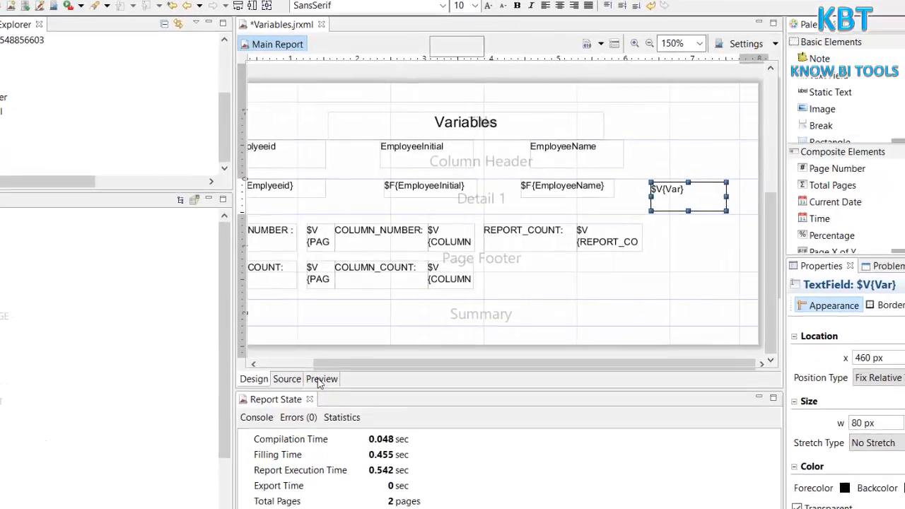
left_click(356, 317)
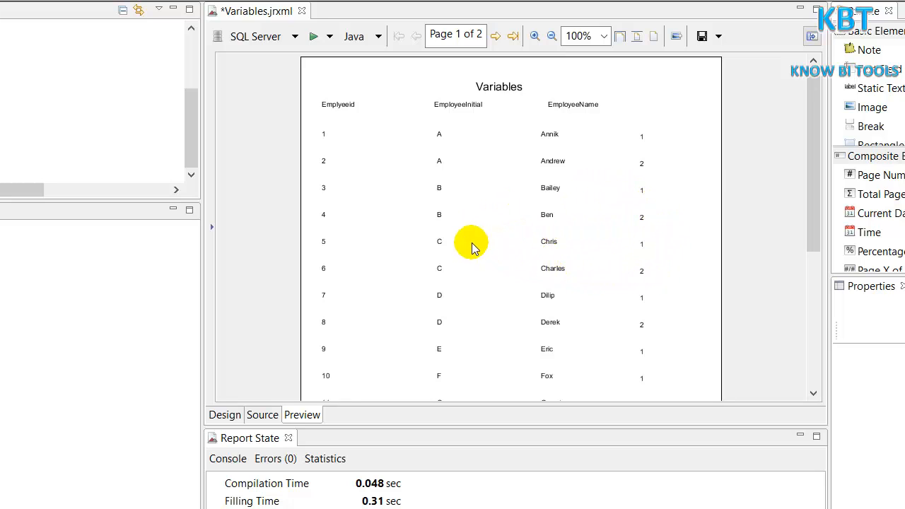
left_click(225, 415)
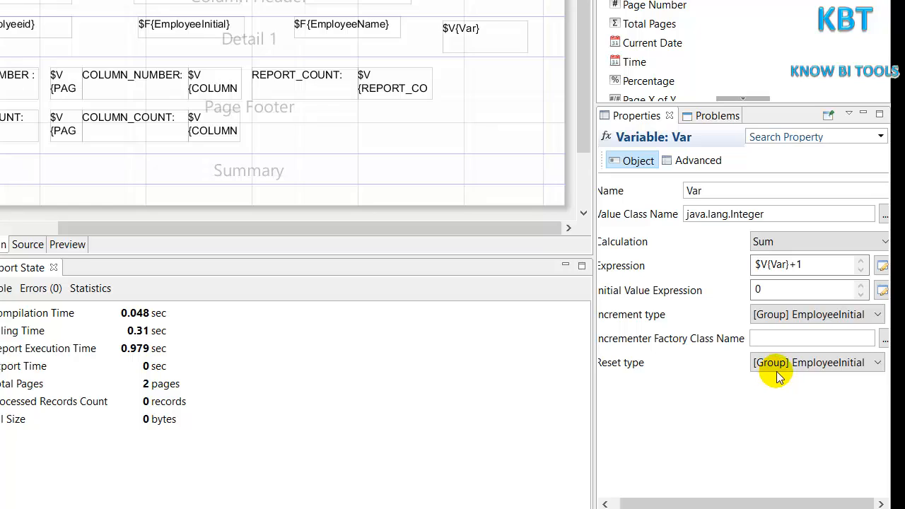
Step: Choose [Group] EmployeeInitial as Var's increment type and Page as its reset type, and check the result in the report preview
left_click(788, 315)
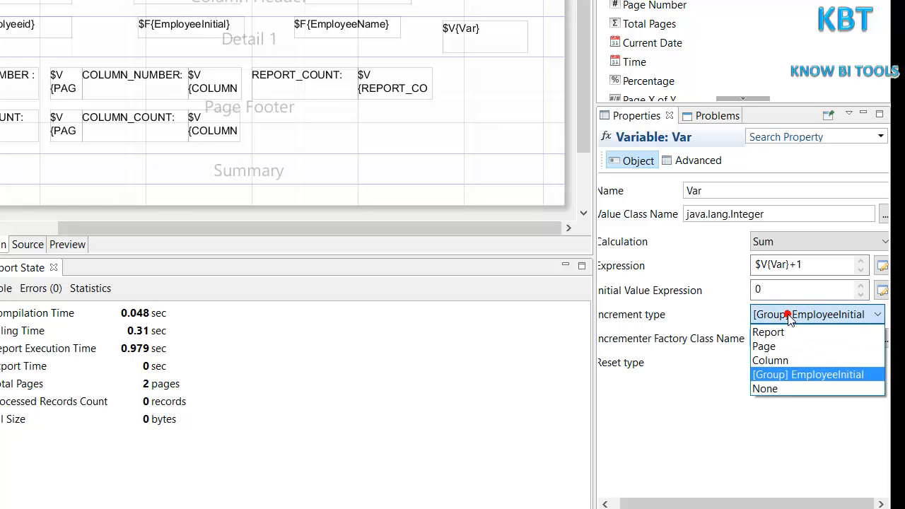
left_click(781, 375)
left_click(789, 362)
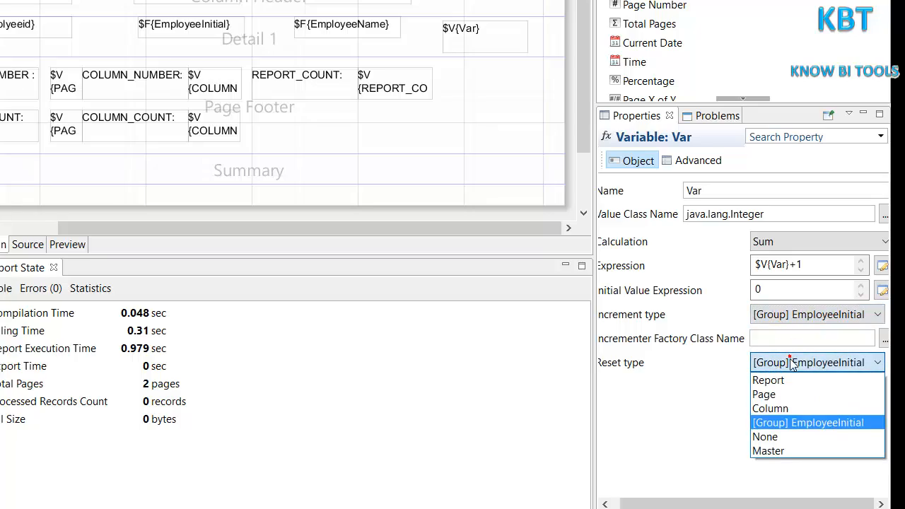
left_click(786, 395)
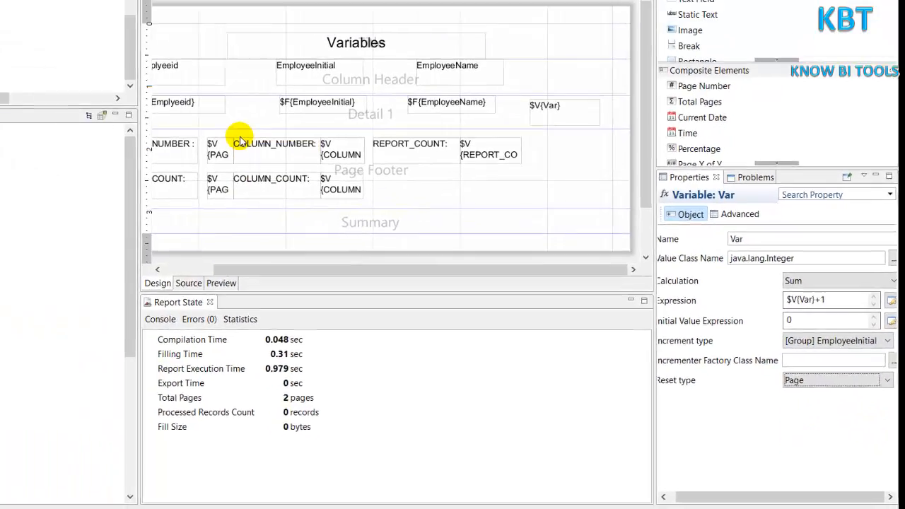
left_click(222, 283)
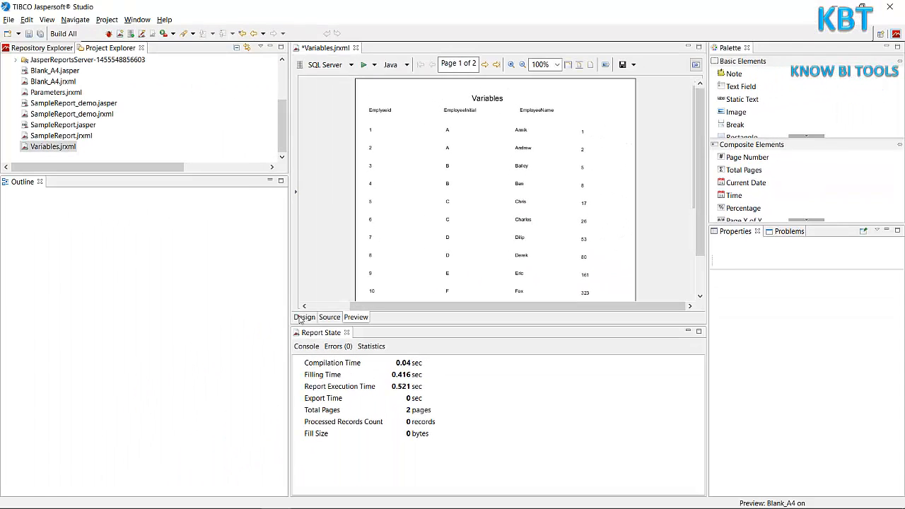
left_click(304, 317)
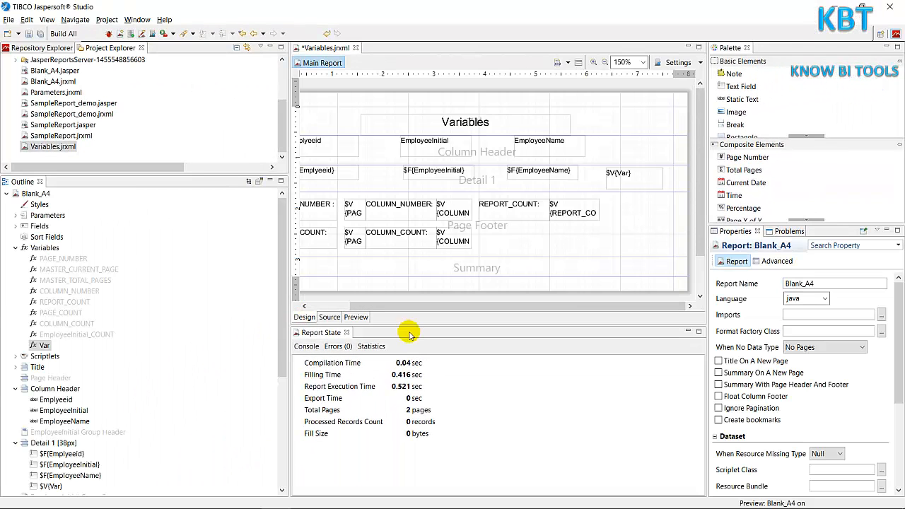
Step: Set the reset type of the Var variable to Report and check its values in the report preview
left_click(45, 347)
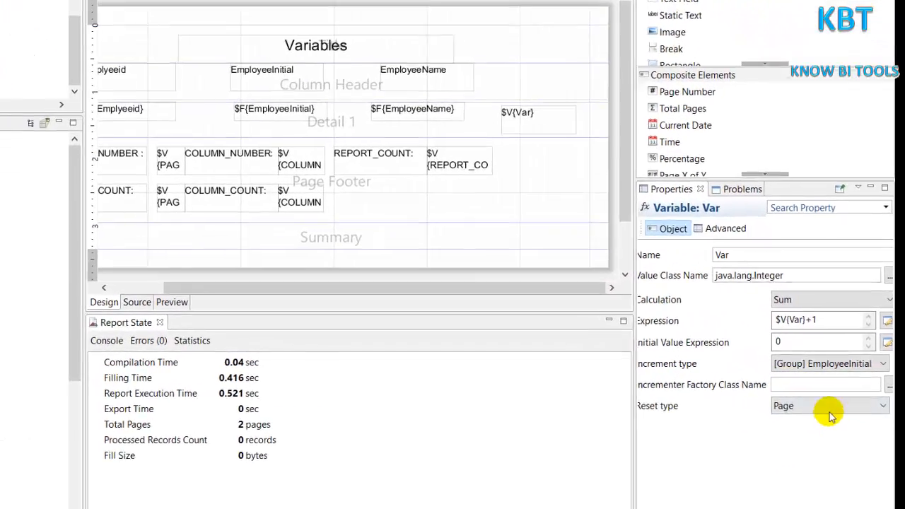
left_click(857, 401)
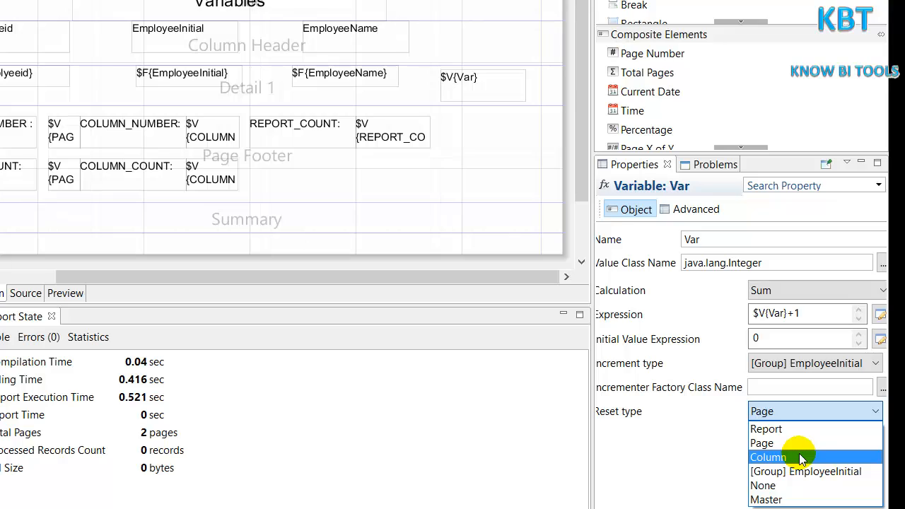
left_click(786, 429)
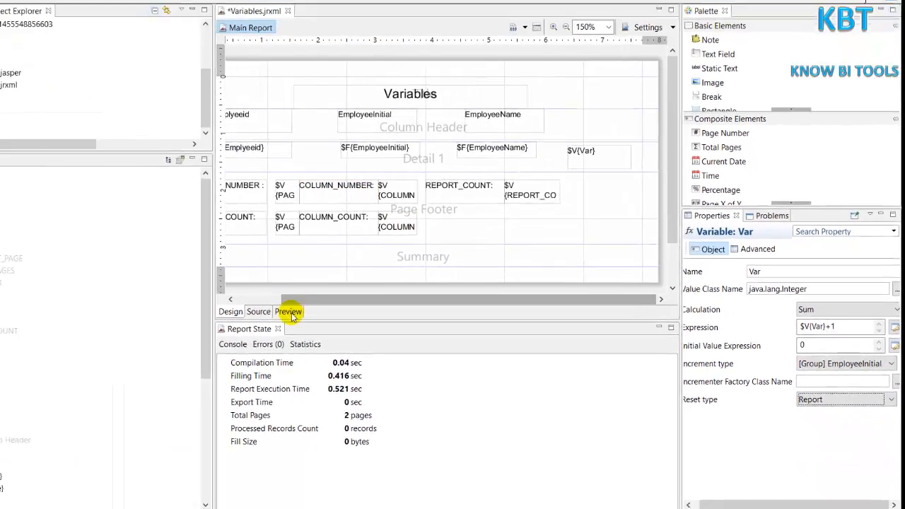
left_click(65, 293)
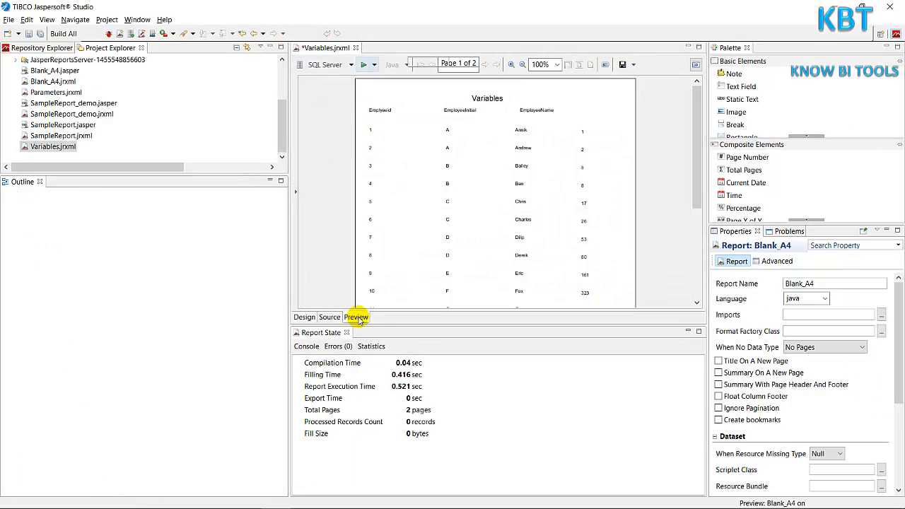
left_click(357, 317)
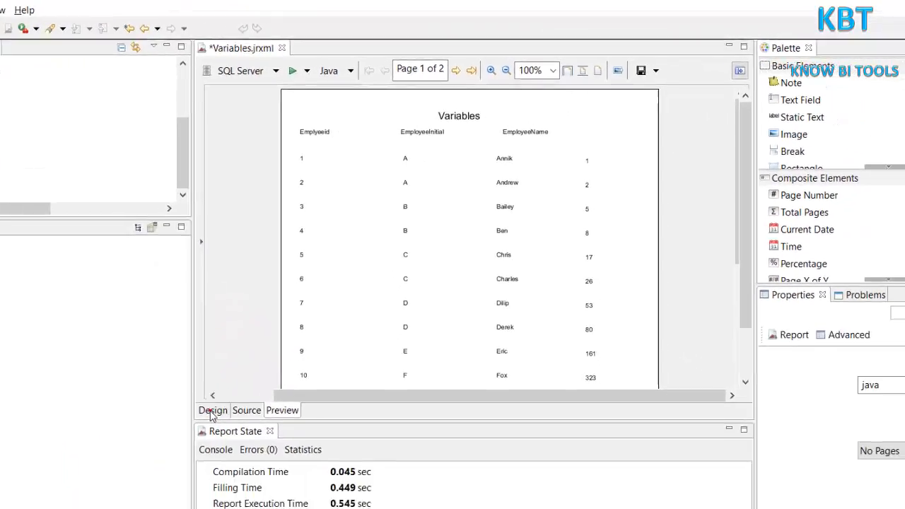
left_click(121, 502)
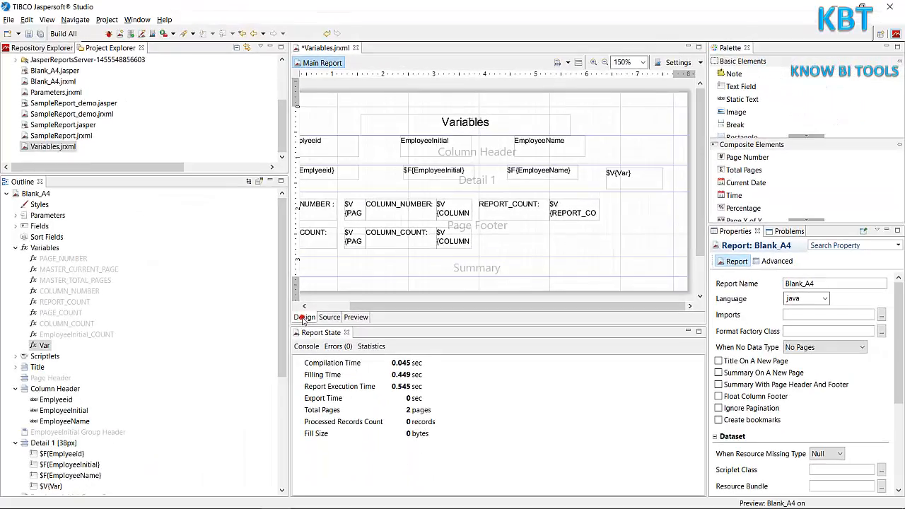
Step: Set the reset type of the Var variable to Column and check its values in the report preview
left_click(44, 345)
left_click(853, 397)
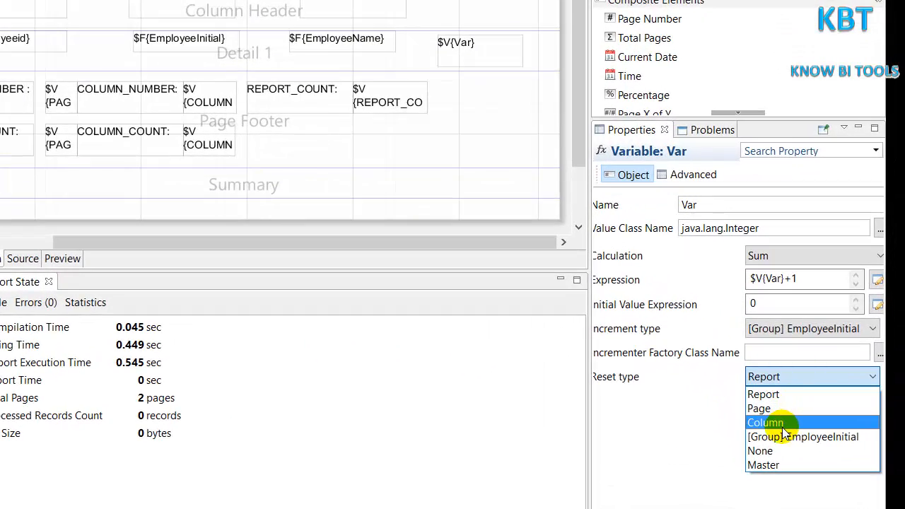
left_click(780, 424)
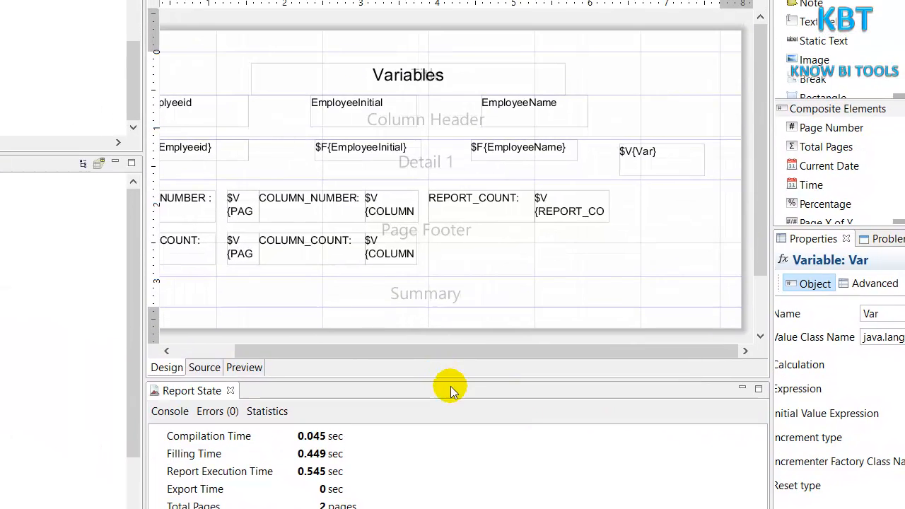
left_click(239, 365)
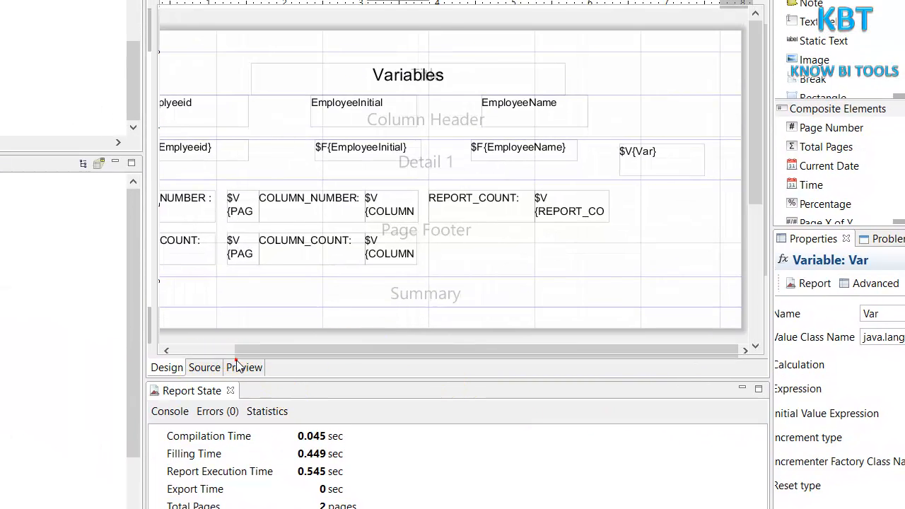
left_click(236, 361)
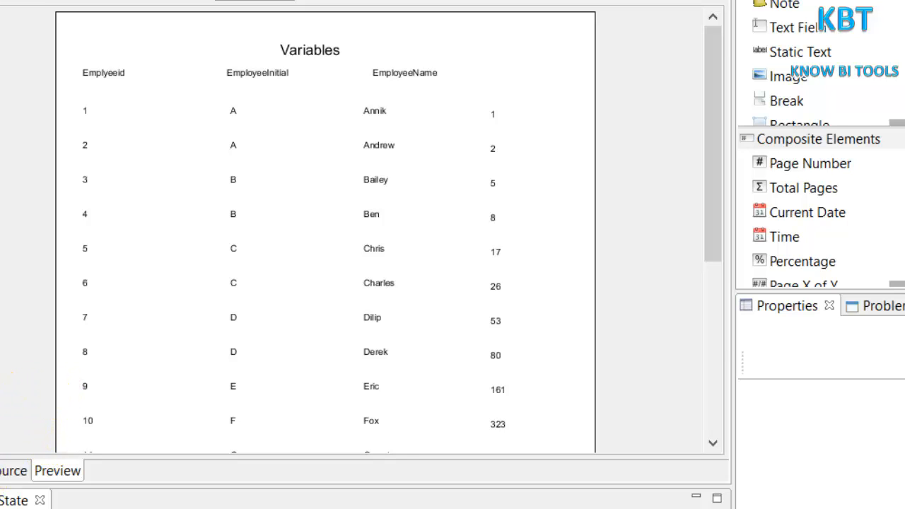
left_click(38, 434)
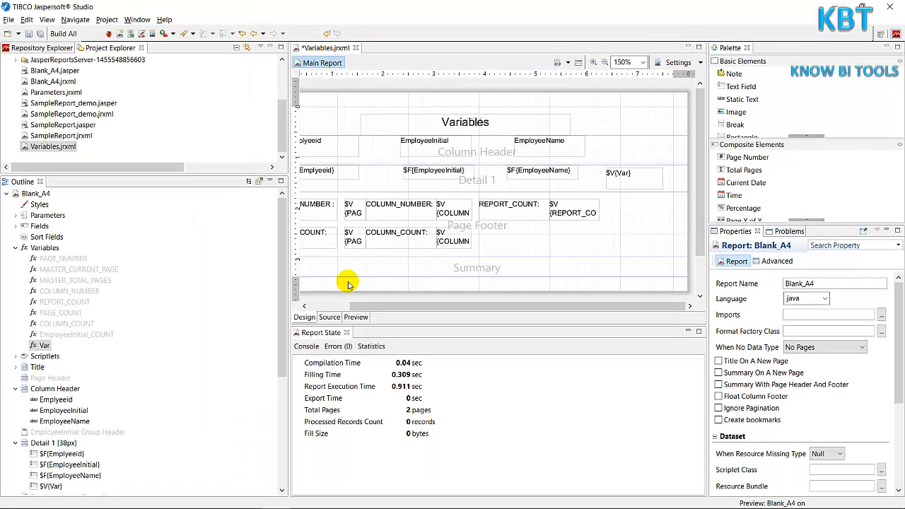